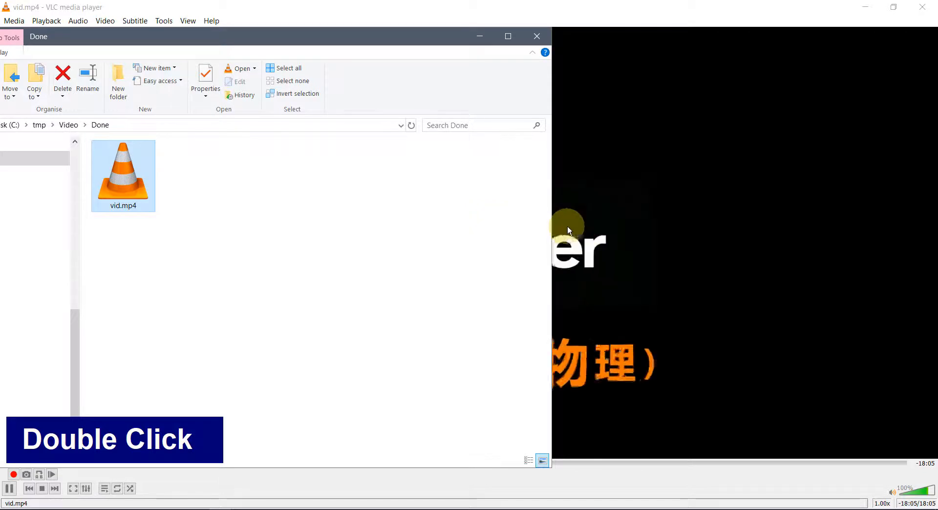
# - Check the subtitles in the finished vid.mp4 by jumping to several points along the playback
pyautogui.click(617, 221)
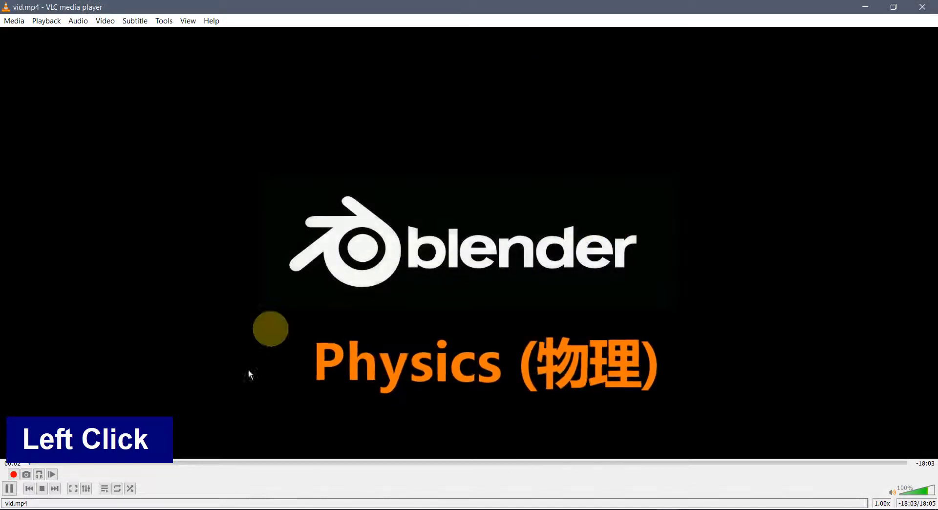
pyautogui.click(225, 462)
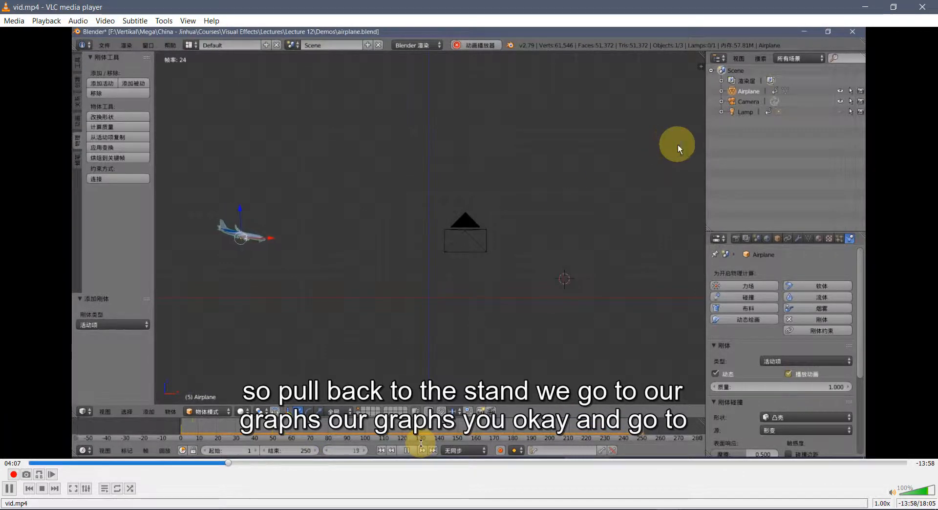
pyautogui.click(393, 464)
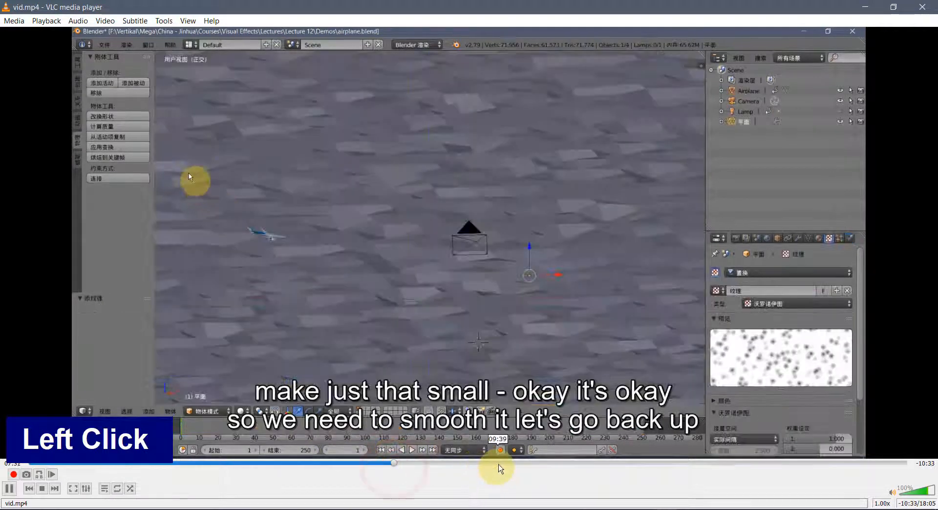
pyautogui.click(499, 464)
pyautogui.click(557, 465)
pyautogui.doubleClick(721, 463)
pyautogui.doubleClick(778, 462)
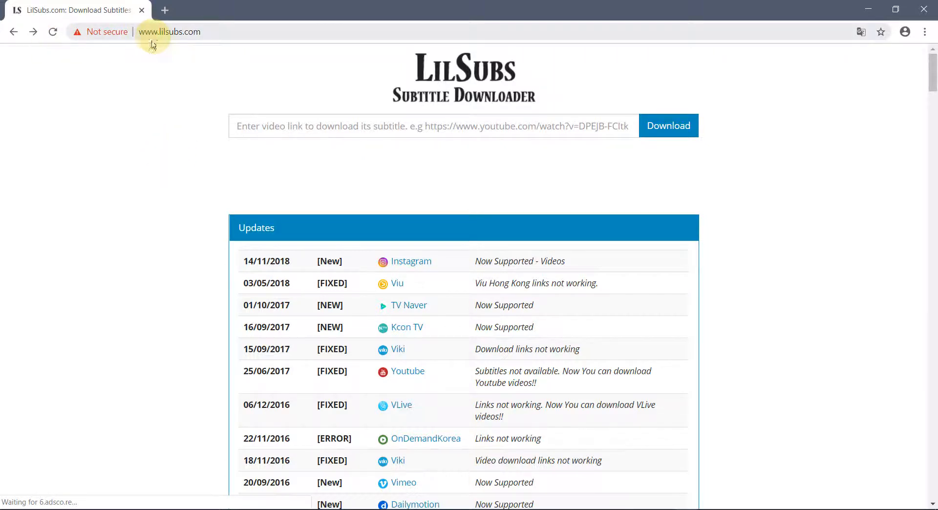
pyautogui.click(291, 126)
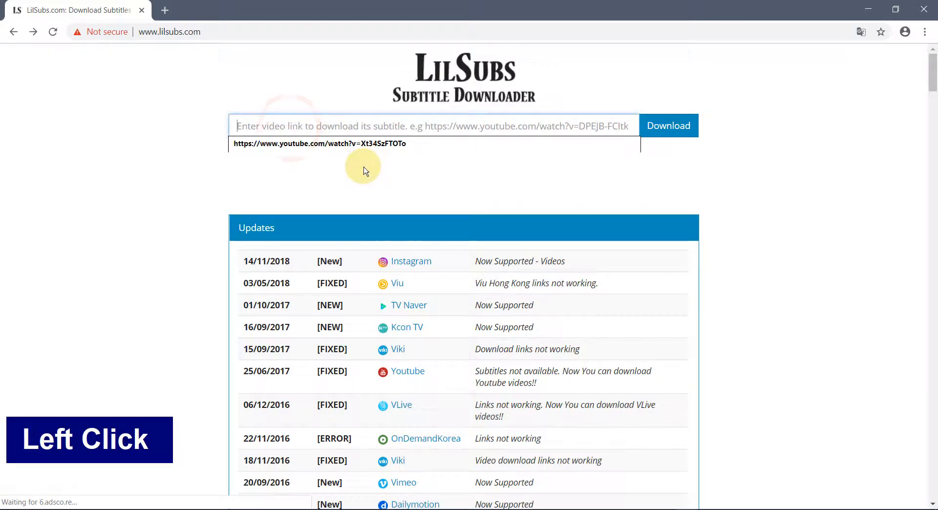
pyautogui.write('https://www.youtube.com/watch?v=Xt34SzFTOTo')
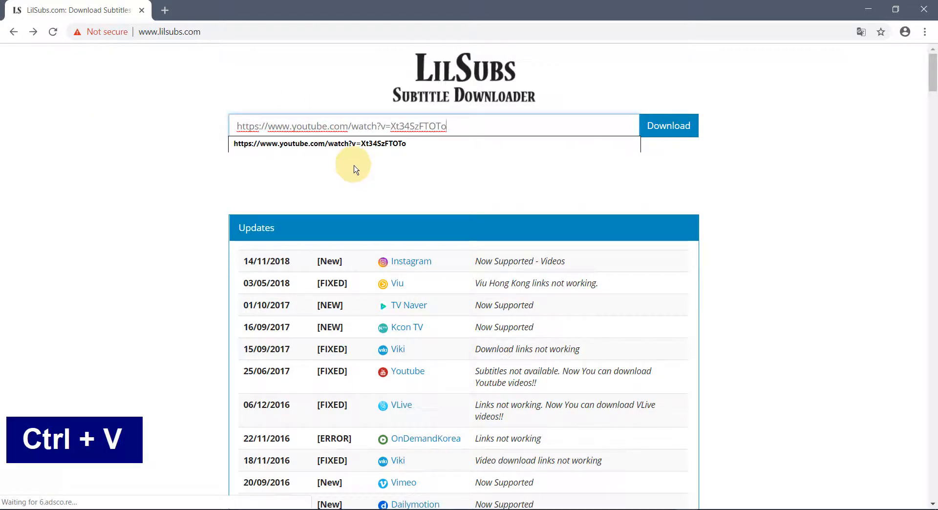
pyautogui.click(668, 126)
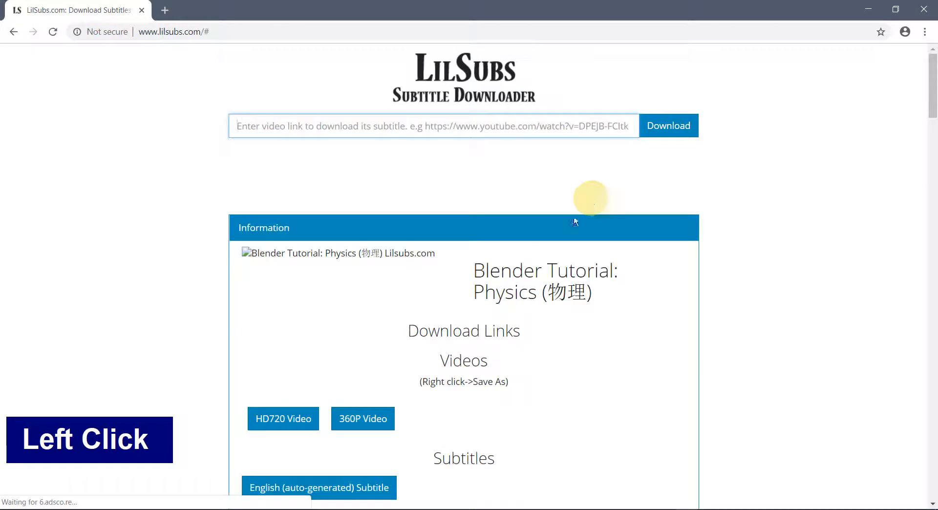
# - Download the English subtitle from the language list, closing the advertising page that opens
pyautogui.scroll(-10, 420, 325)
pyautogui.scroll(-5, 351, 298)
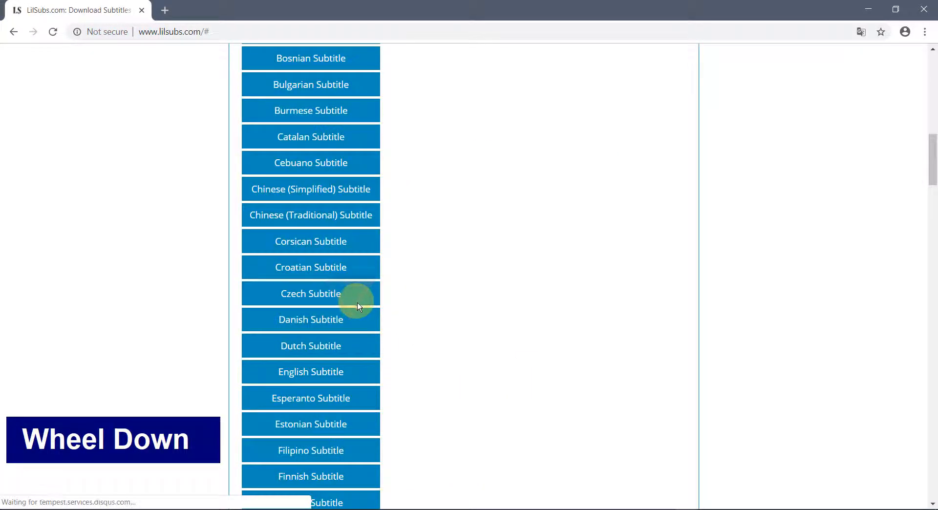
pyautogui.click(321, 378)
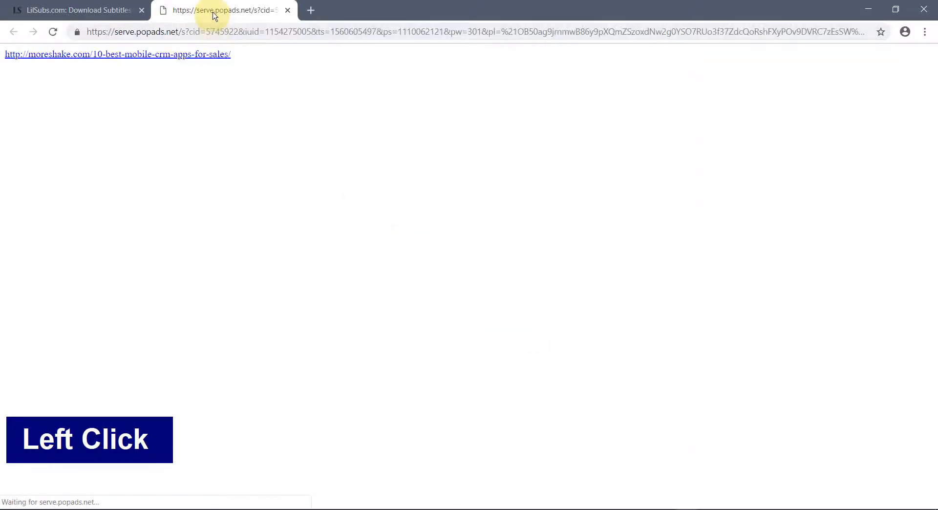
pyautogui.middleClick(213, 16)
pyautogui.click(311, 377)
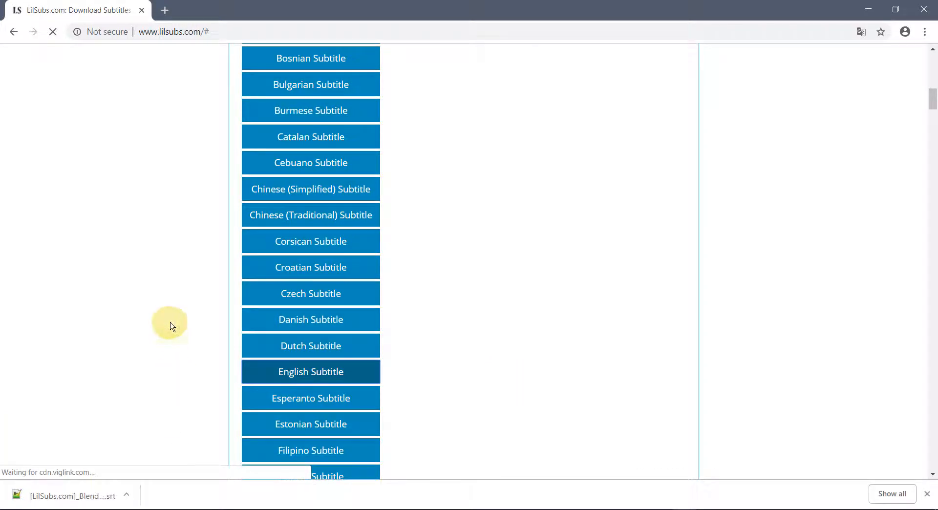
# - Locate the downloaded subtitle file and paste it into the C:\tmp\Video folder, dismissing the antivirus alert
pyautogui.click(127, 495)
pyautogui.click(152, 395)
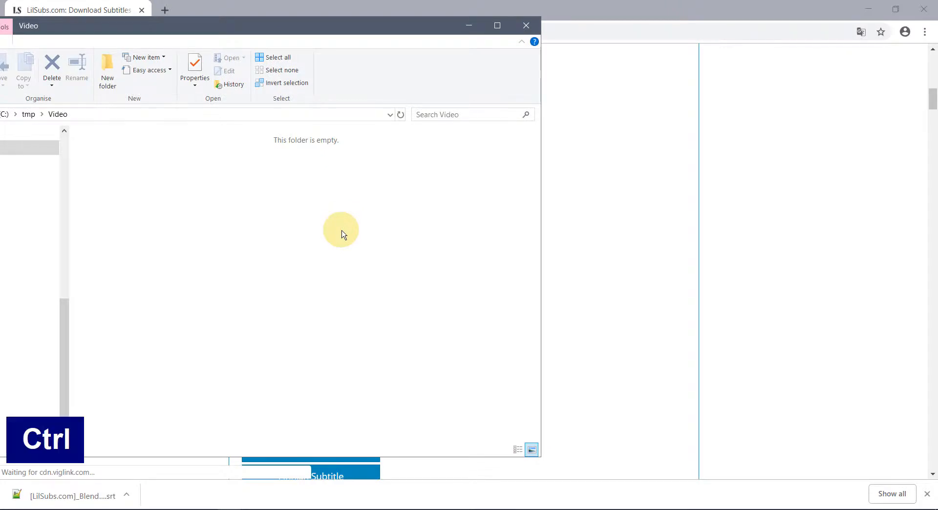
pyautogui.hotkey('ctrl', 'v')
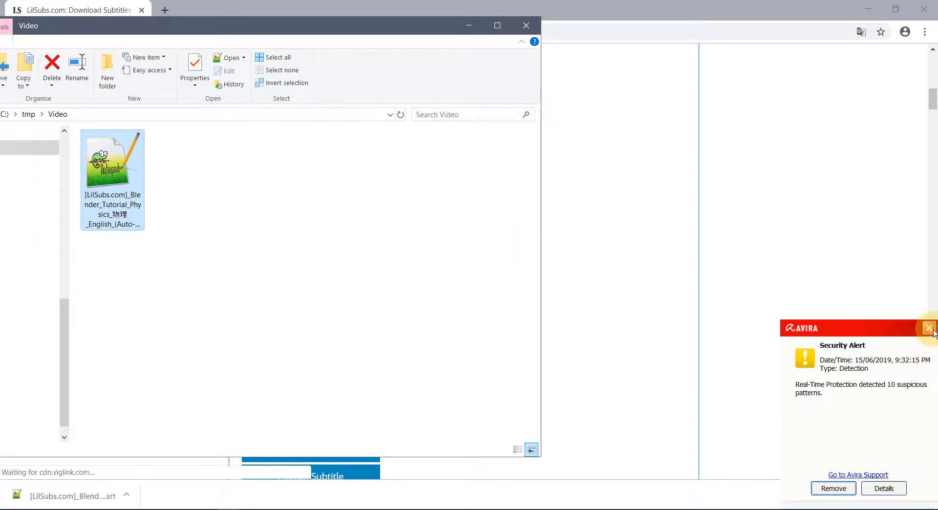
pyautogui.click(930, 320)
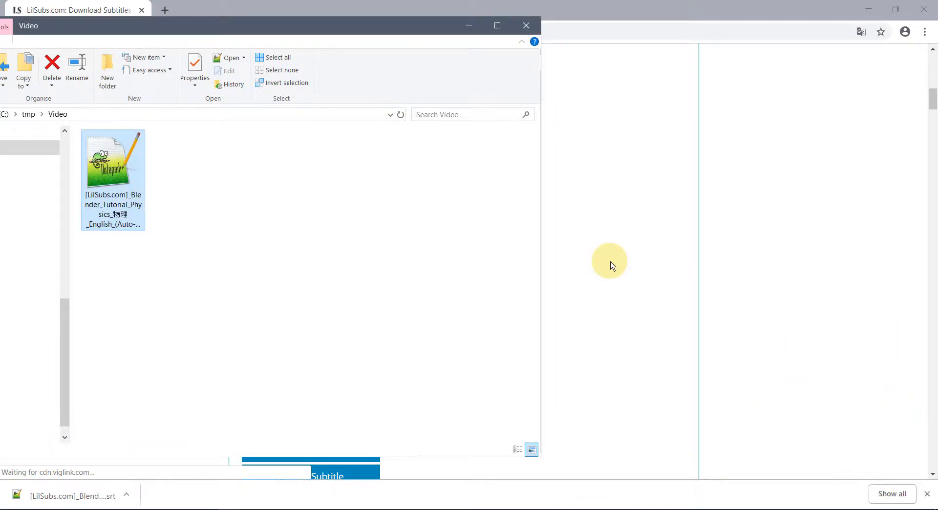
# - Paste the Blender Physics.mp4 video into the Video folder and create a subfolder named Done
pyautogui.press('ctrl')
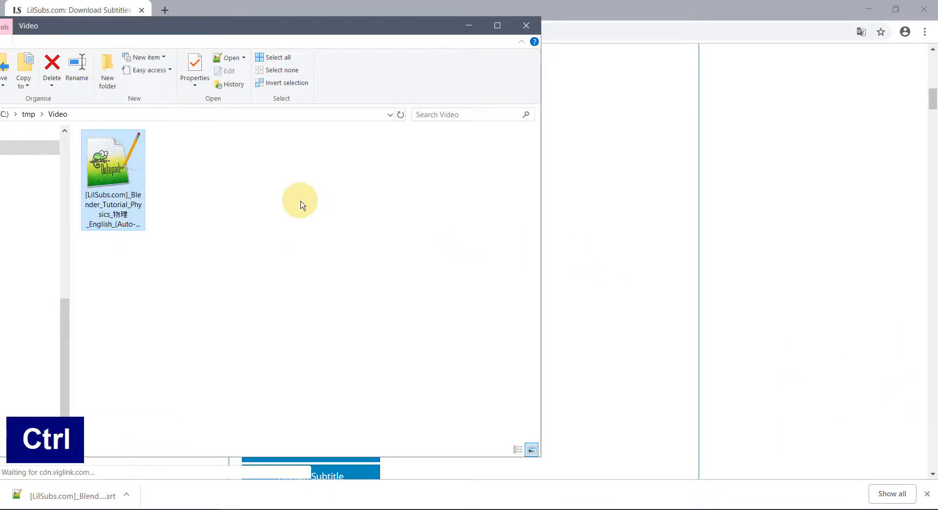
pyautogui.hotkey('ctrl', 'v')
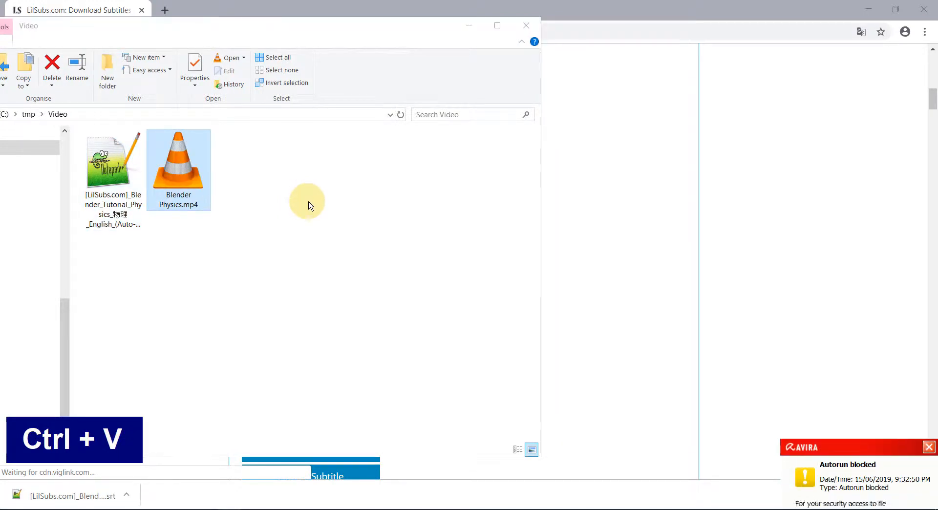
pyautogui.click(928, 332)
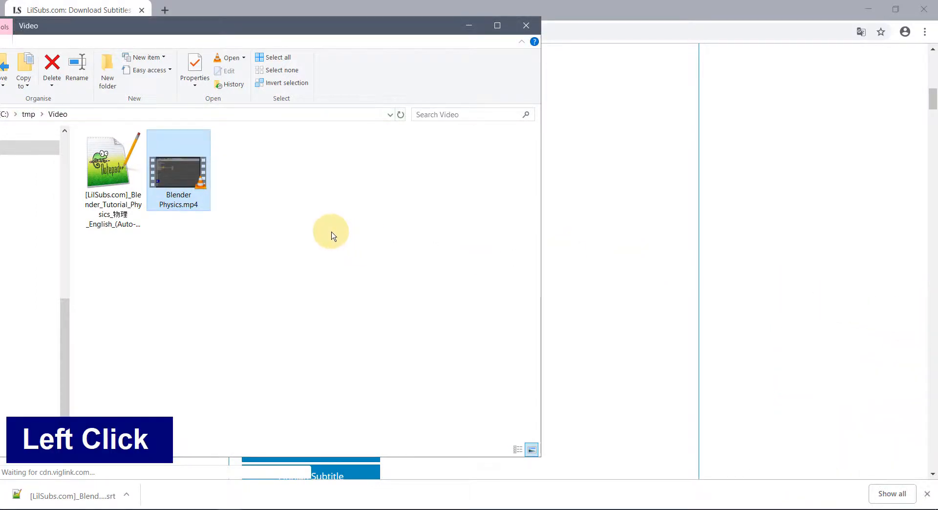
pyautogui.click(105, 74)
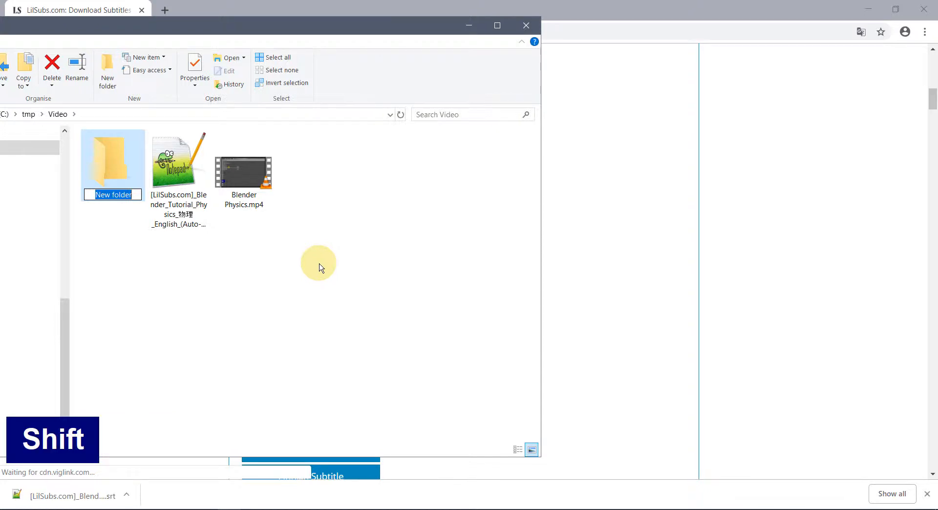
pyautogui.write('Done')
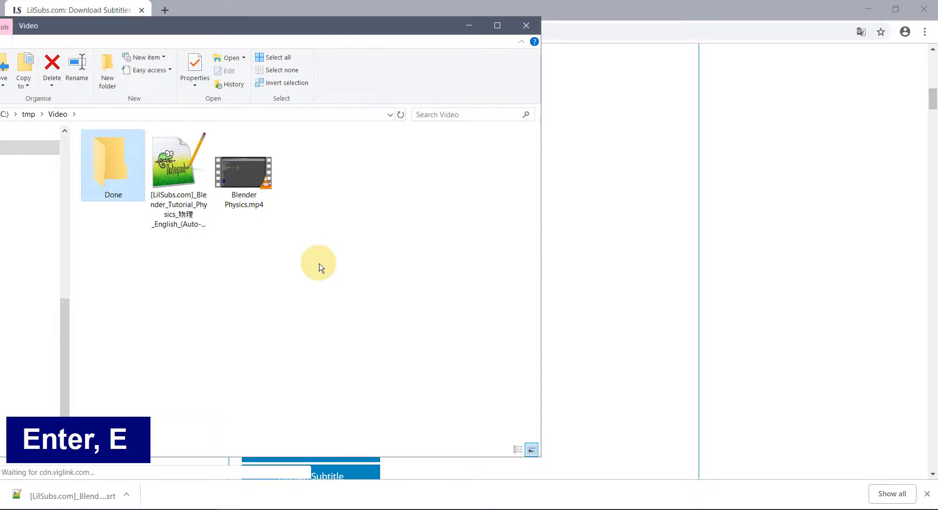
# - Rename the downloaded subtitle file to vid.srt
pyautogui.click(171, 185)
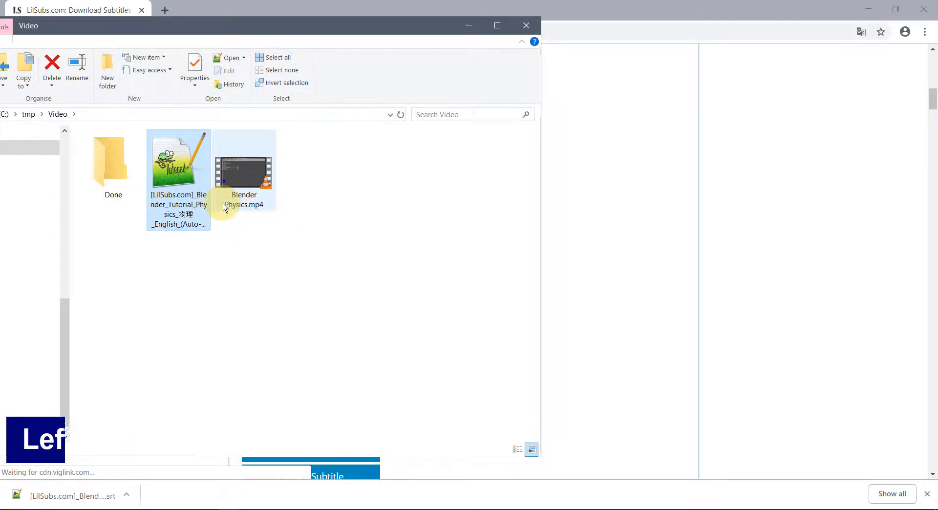
pyautogui.press('F2')
pyautogui.write('vid')
pyautogui.press('Return')
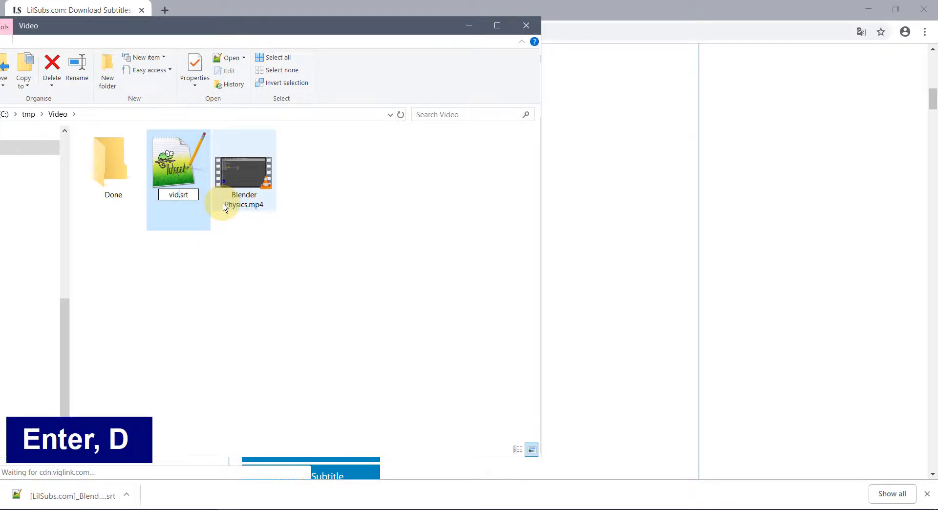
# - Rename the Blender Physics.mp4 video to vid.mp4 so it matches the subtitle file's name
pyautogui.click(218, 204)
pyautogui.click(188, 195)
pyautogui.press('F2')
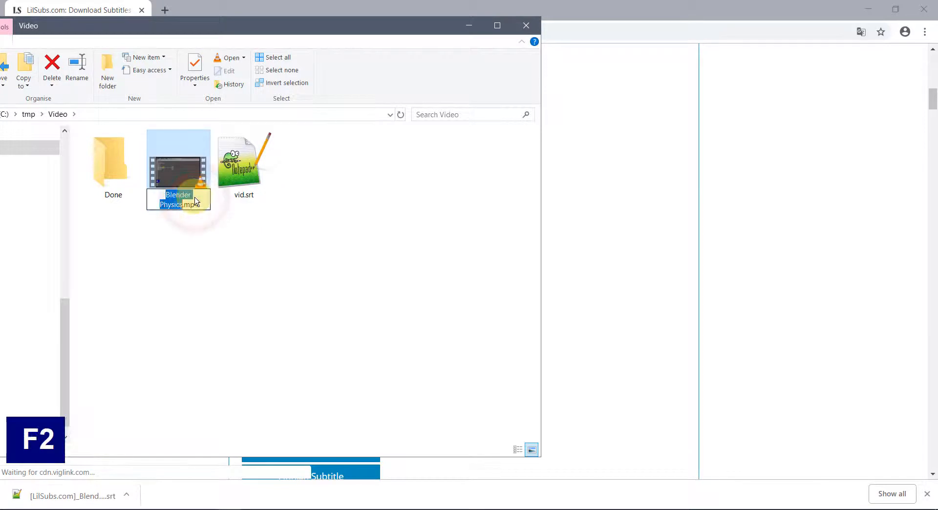
pyautogui.write('vid')
pyautogui.press('Return')
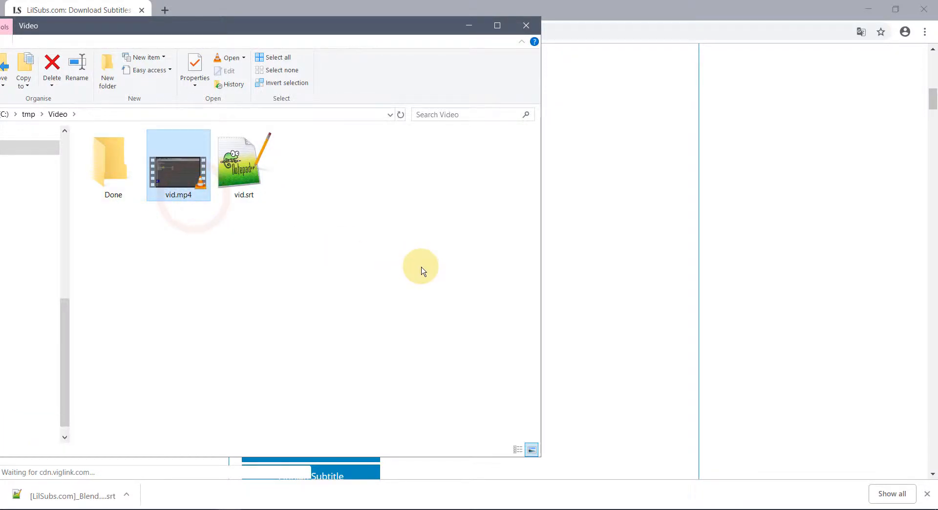
# - Launch VLC media player from a system search and answer the antivirus alert with Remove
pyautogui.press('super')
pyautogui.write('vl')
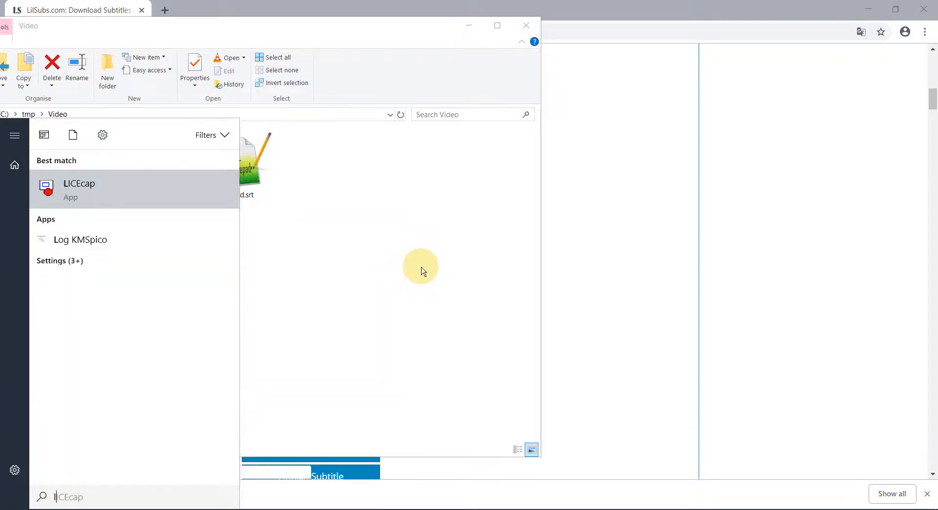
pyautogui.write('c')
pyautogui.press('Return')
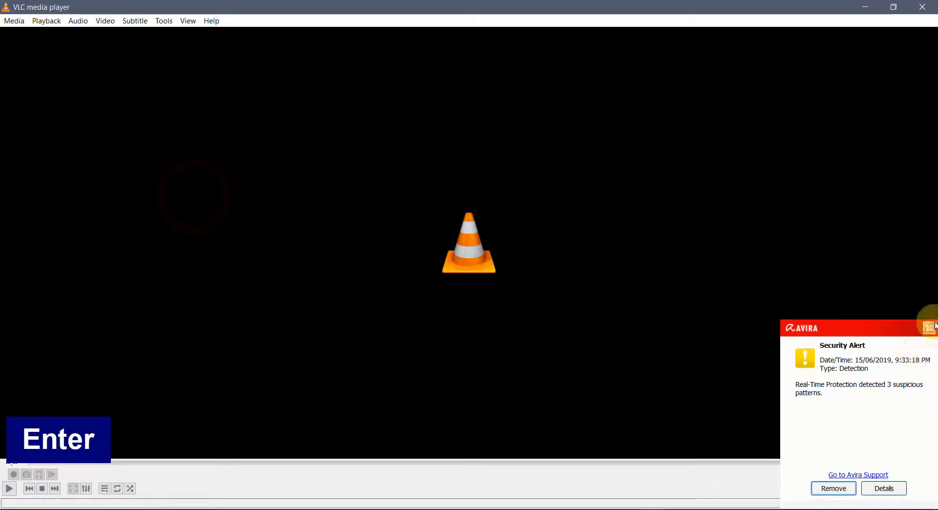
pyautogui.click(832, 493)
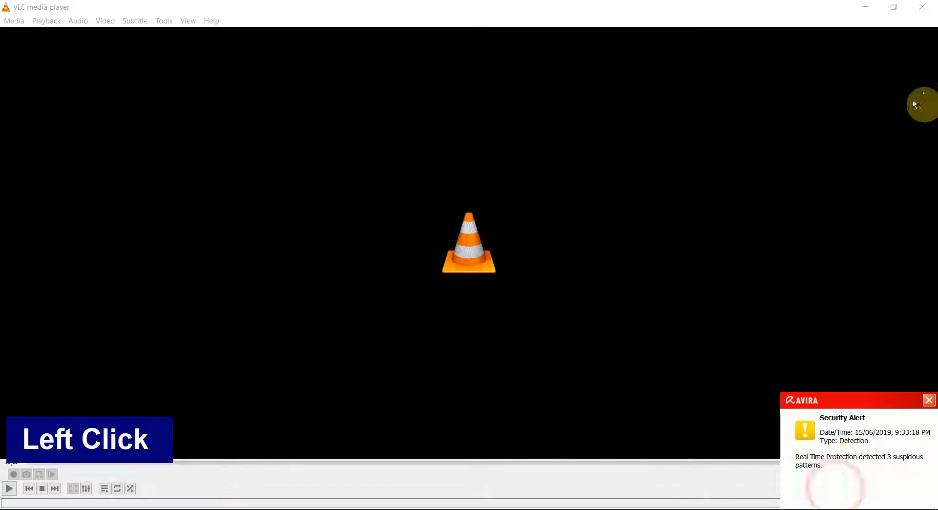
pyautogui.press('Return')
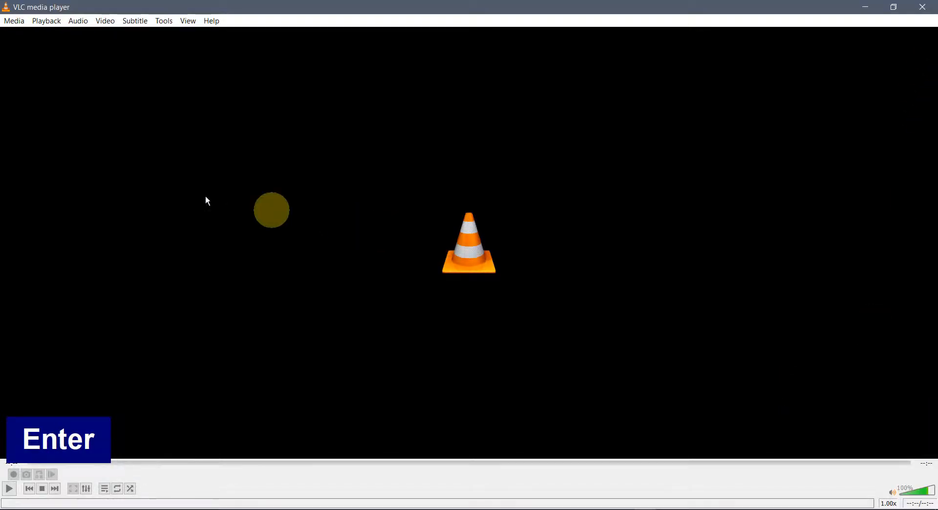
# - Start a Convert / Save job and add vid.mp4 from C:\tmp\Video as its source file
pyautogui.click(19, 23)
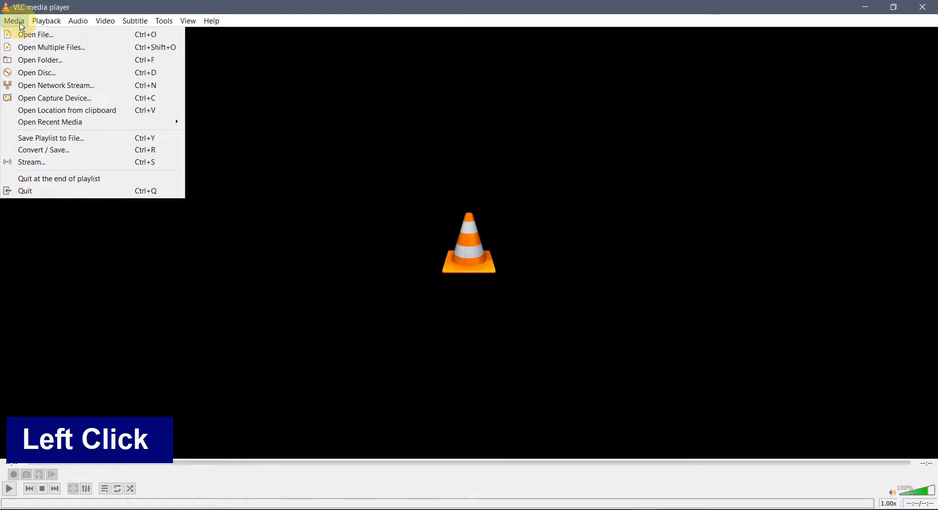
pyautogui.click(58, 149)
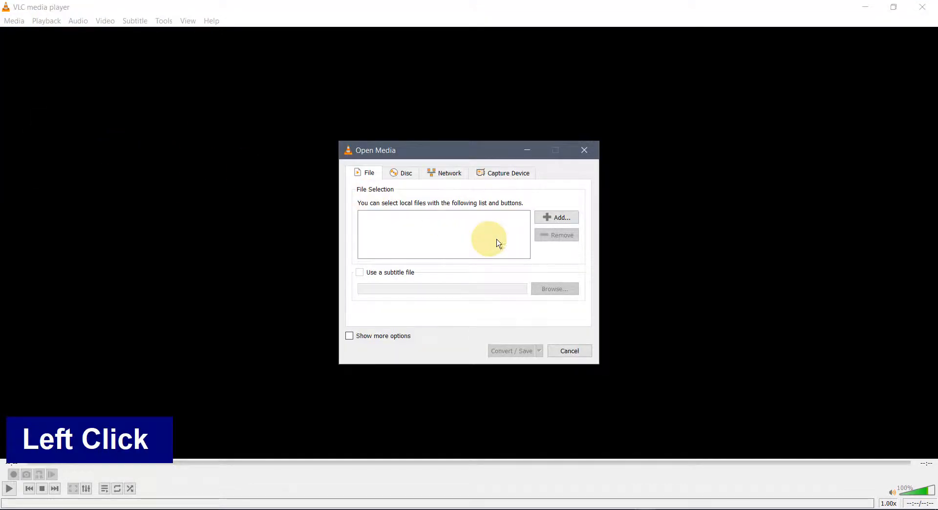
pyautogui.click(554, 219)
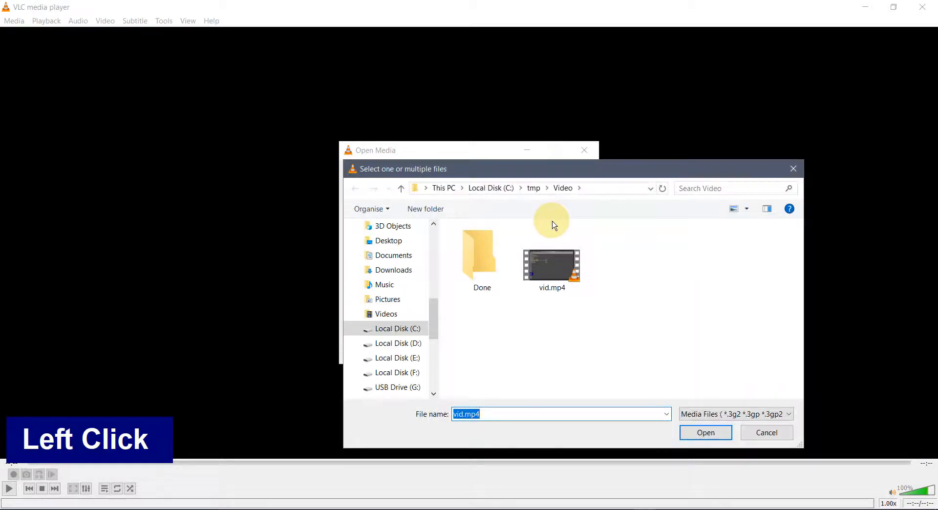
pyautogui.click(548, 254)
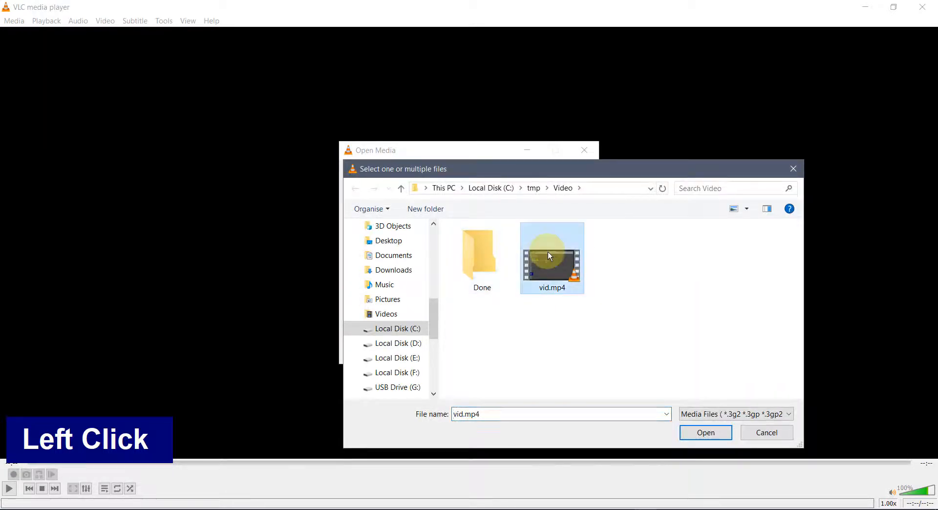
pyautogui.click(703, 434)
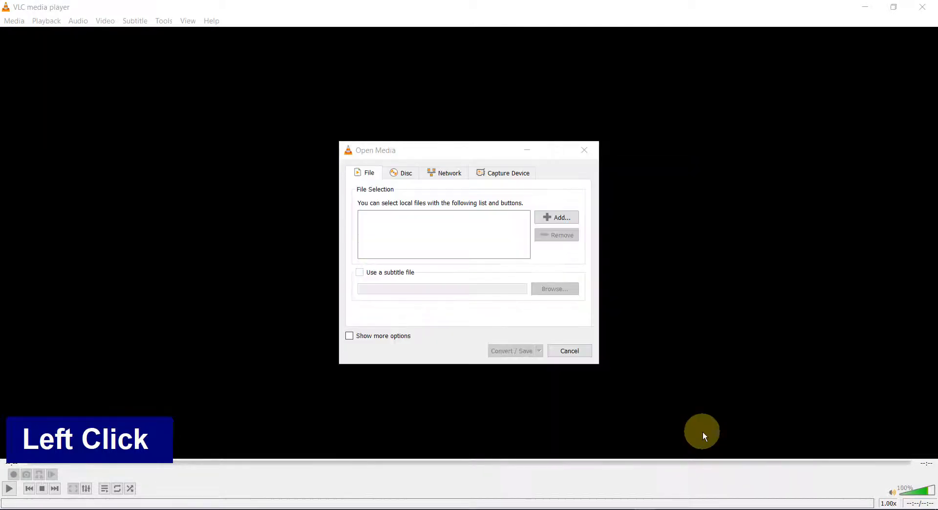
# - Choose Stream as the action for the source, accept the source, and add a File destination
pyautogui.click(538, 351)
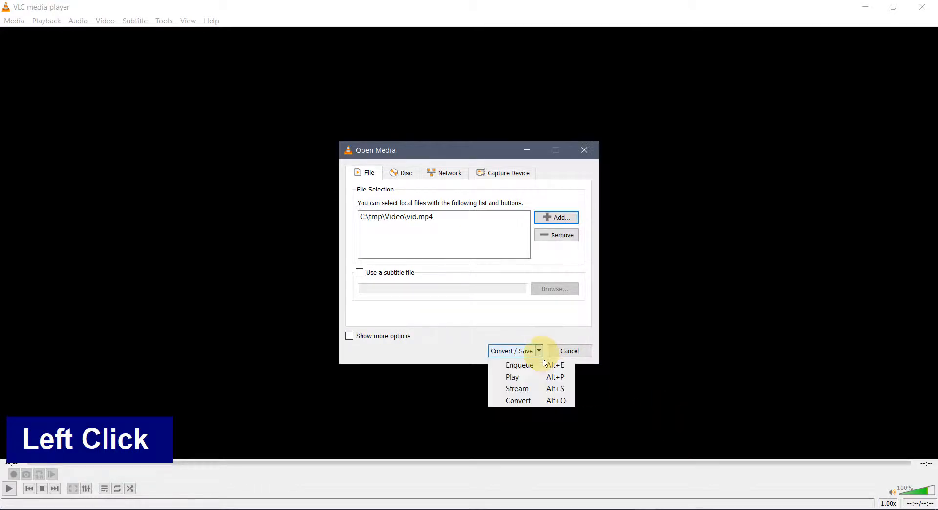
pyautogui.click(545, 388)
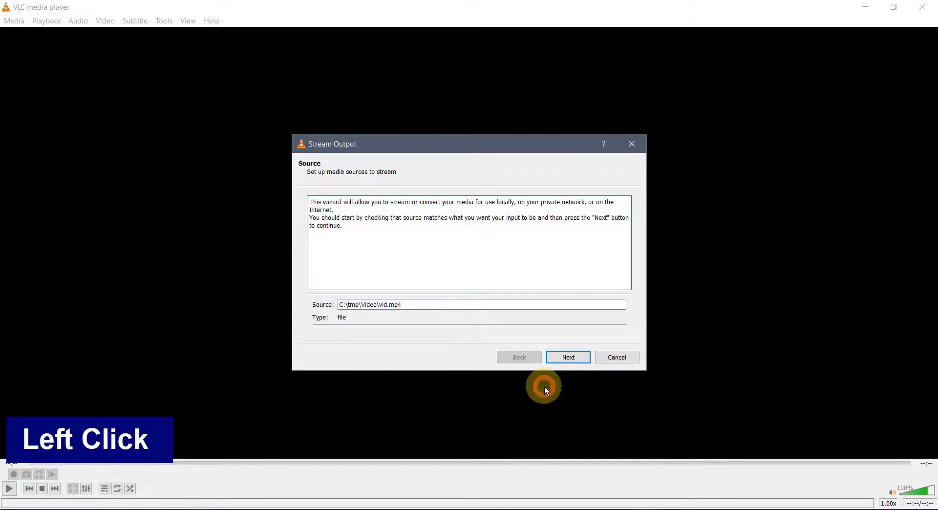
pyautogui.click(561, 364)
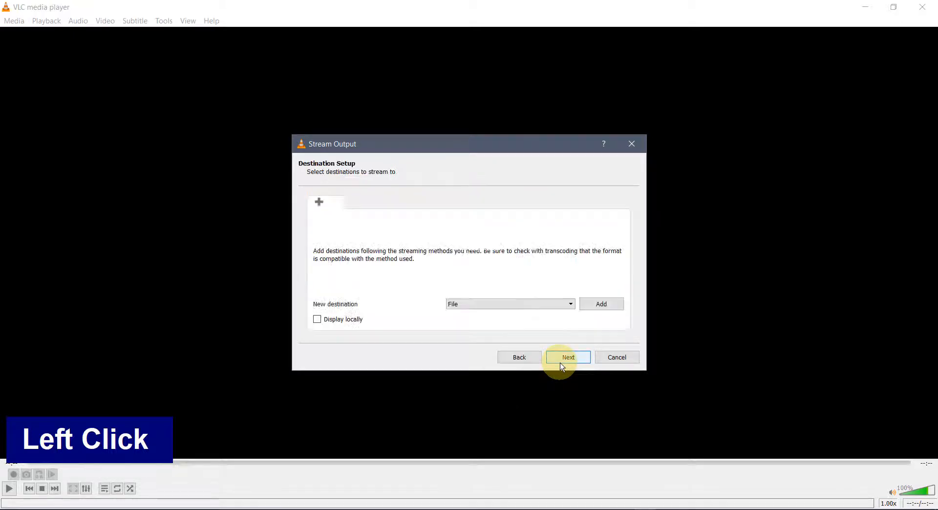
pyautogui.click(601, 307)
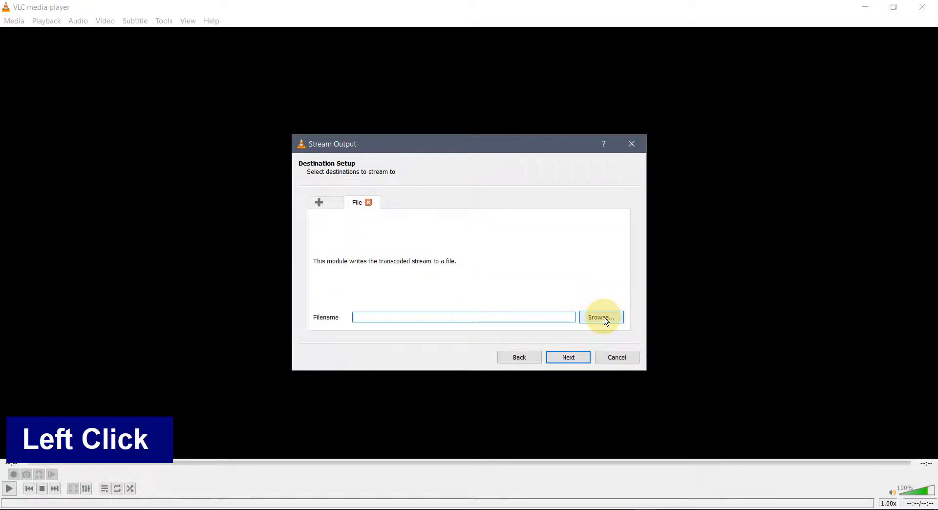
# - Set the stream's output file to vid.mp4 in C:\tmp\Video\Done and continue to the transcoding options
pyautogui.click(603, 318)
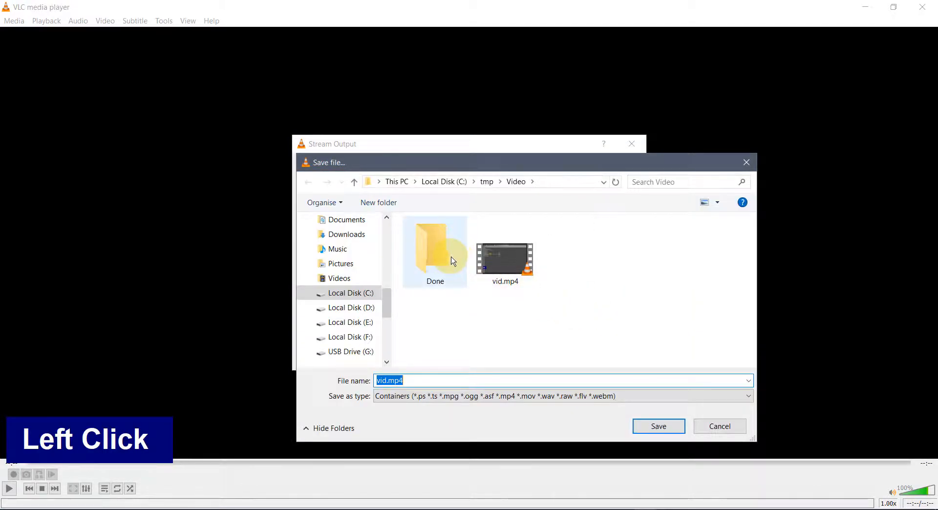
pyautogui.doubleClick(452, 259)
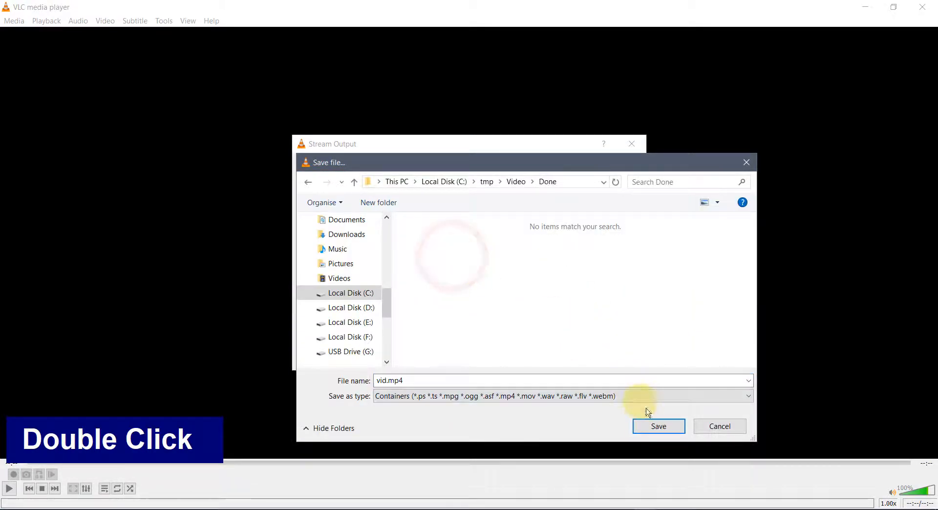
pyautogui.click(658, 427)
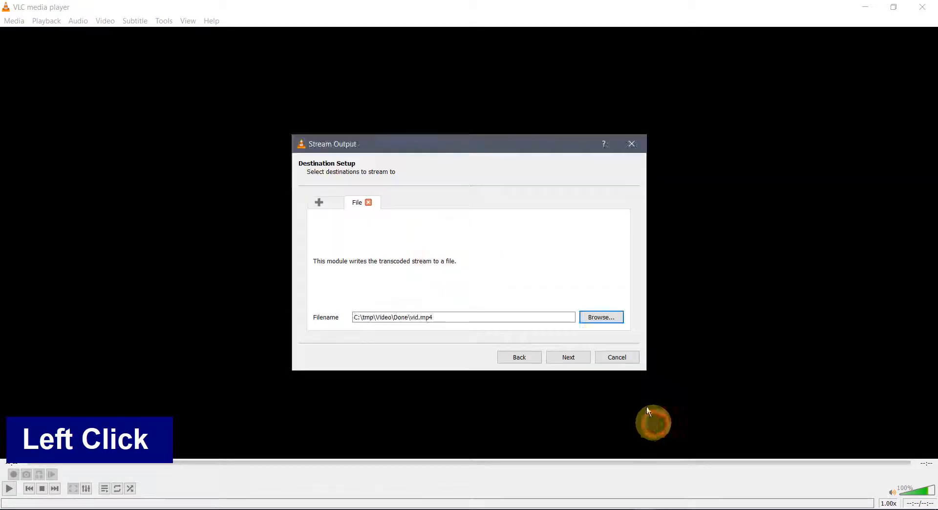
pyautogui.click(561, 362)
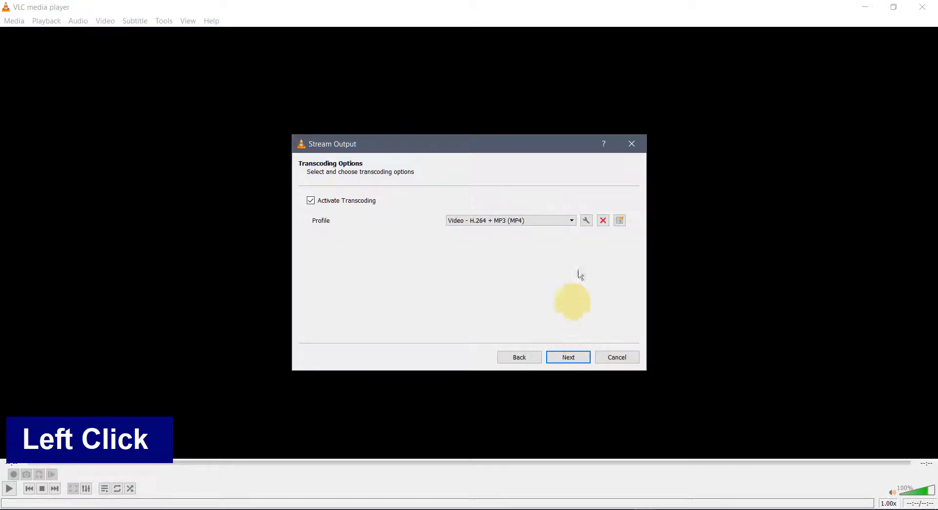
# - Edit the Video - H.264 + MP3 (MP4) profile to use the T.140 subtitle codec with subtitles overlaid on the video, and save it
pyautogui.click(586, 221)
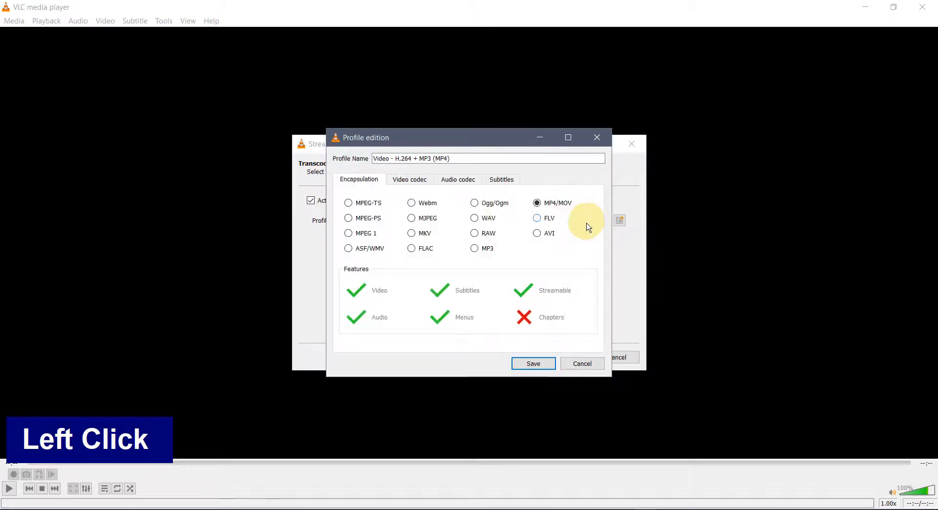
pyautogui.click(501, 180)
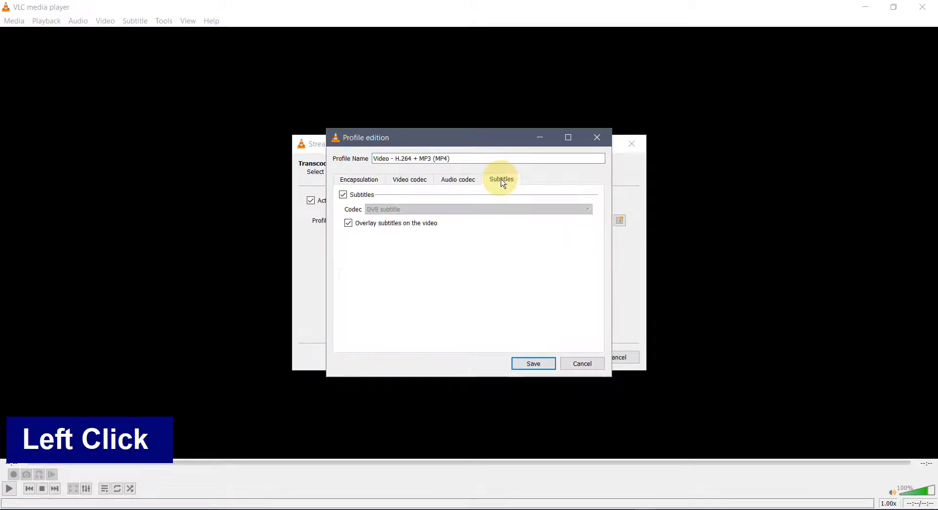
pyautogui.click(376, 223)
pyautogui.click(377, 222)
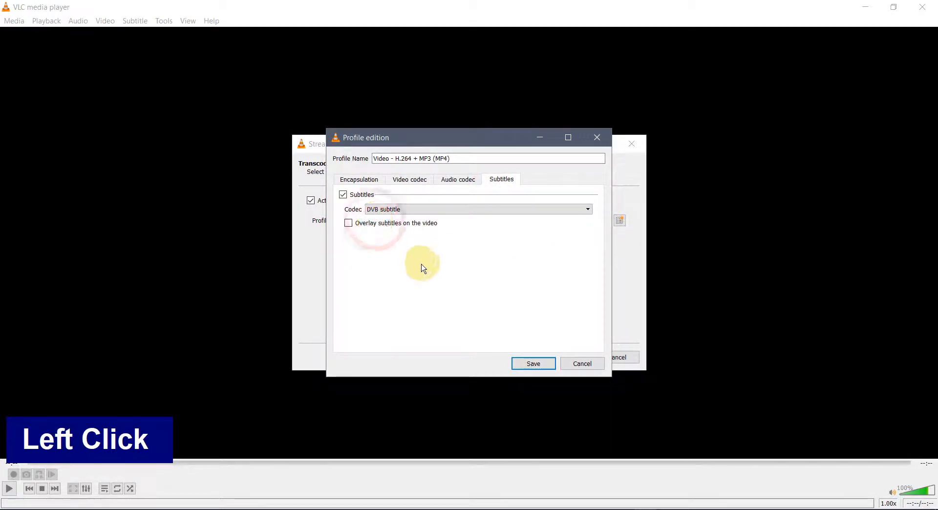
pyautogui.click(418, 212)
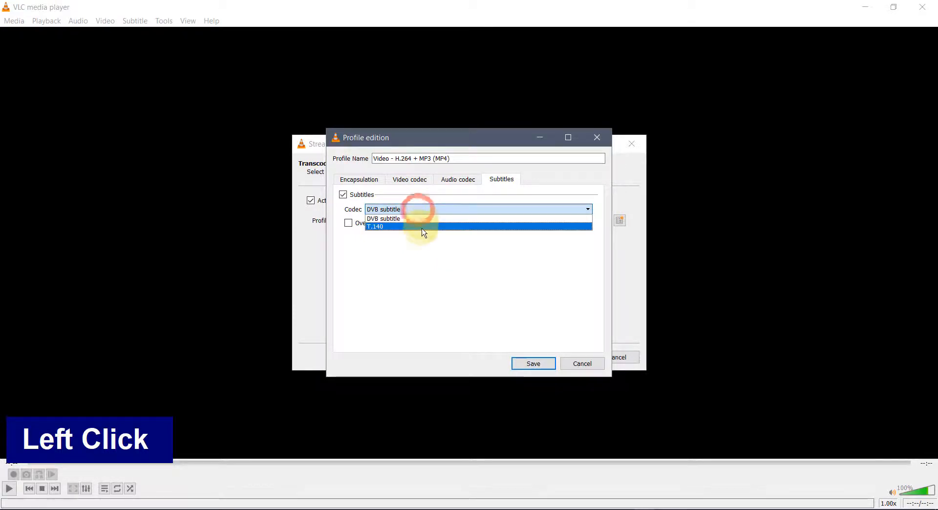
pyautogui.click(421, 228)
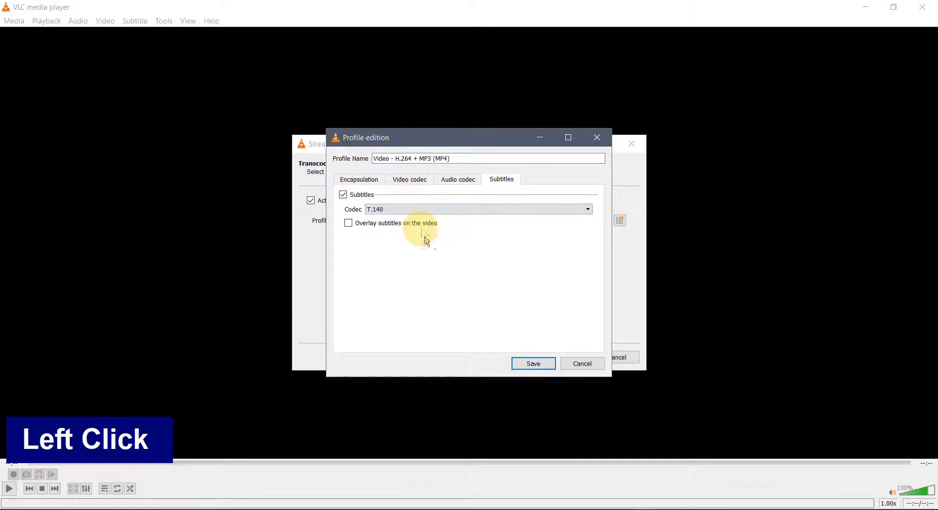
pyautogui.click(368, 228)
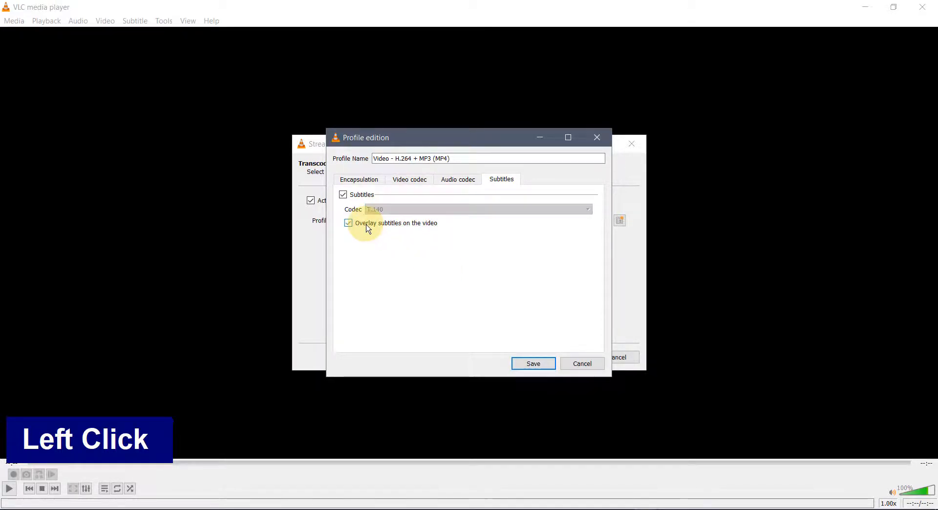
pyautogui.click(528, 364)
# - Accept the transcoding options and start the stream to write the subtitled video file
pyautogui.click(562, 357)
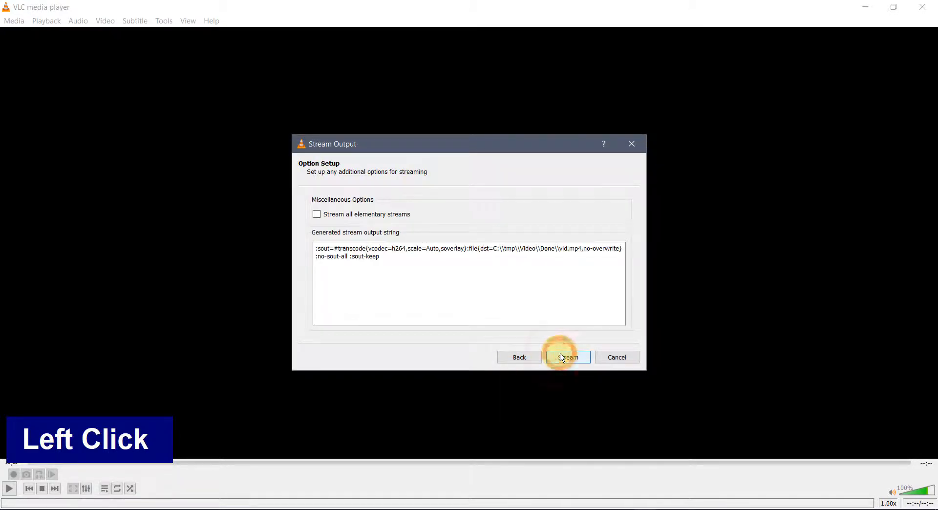
pyautogui.click(564, 356)
pyautogui.click(563, 352)
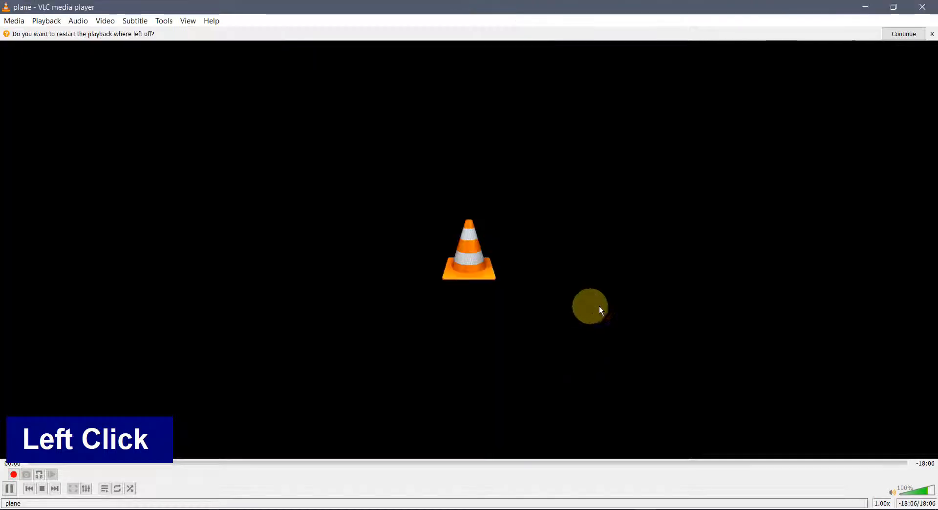
pyautogui.click(599, 305)
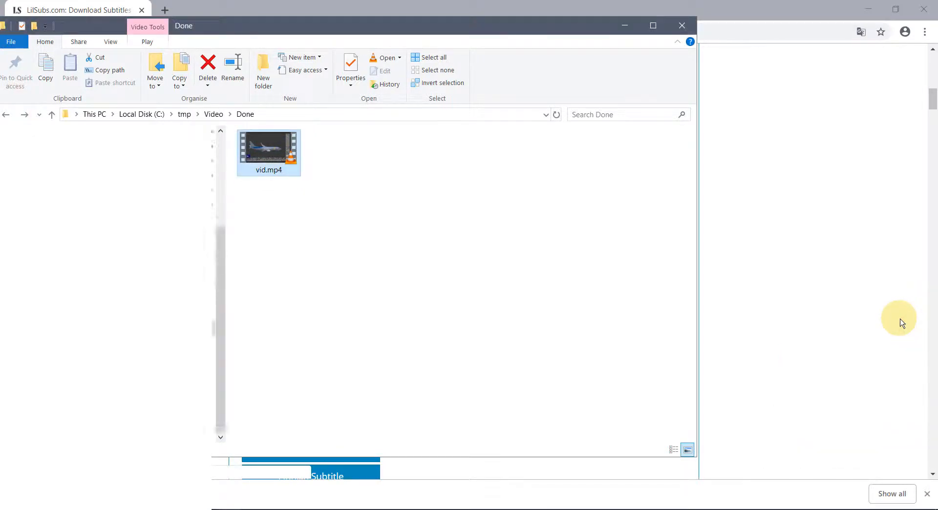
# - Play vid.mp4 from the Done folder, check the subtitles at several points in the video, and close the player
pyautogui.doubleClick(275, 153)
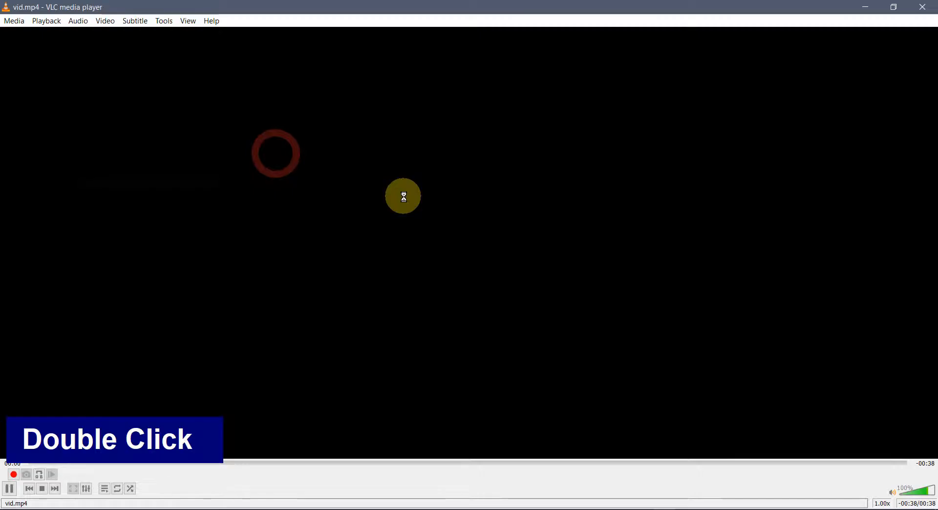
pyautogui.click(342, 462)
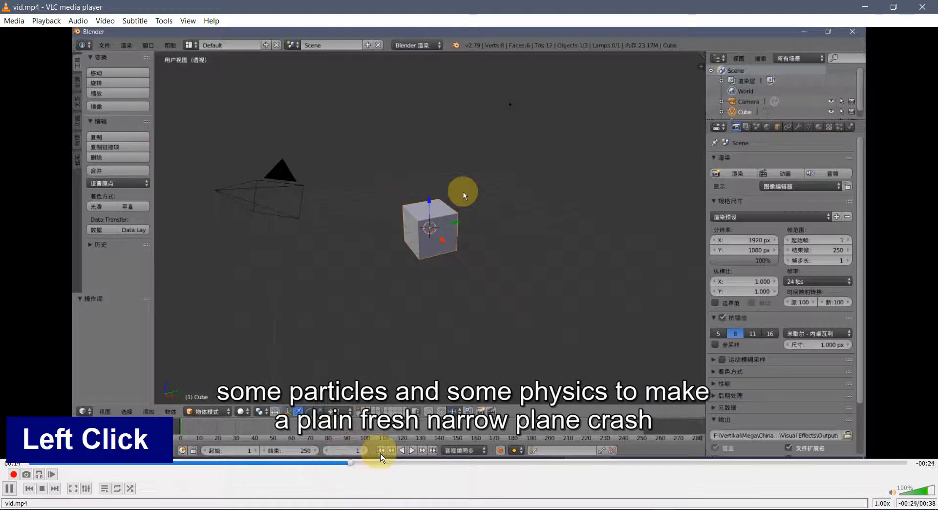
pyautogui.click(429, 463)
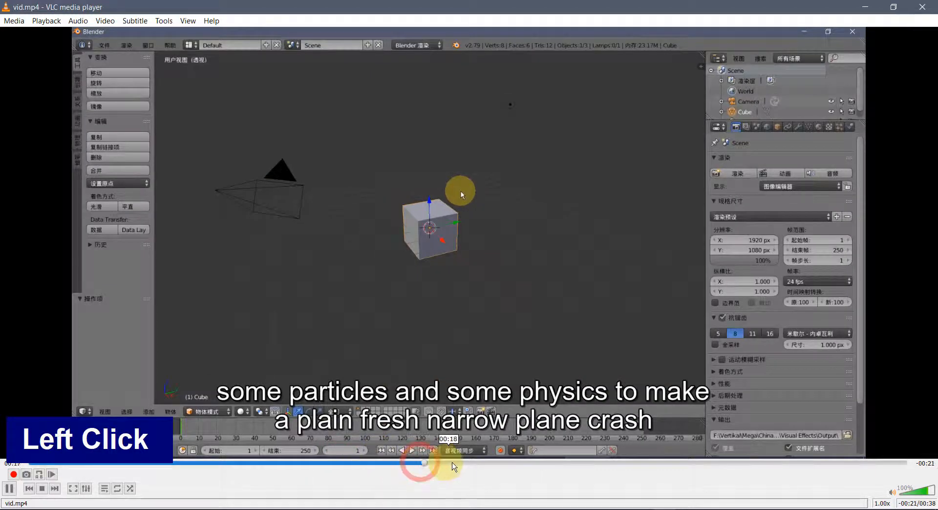
pyautogui.click(453, 463)
pyautogui.click(528, 463)
pyautogui.click(578, 463)
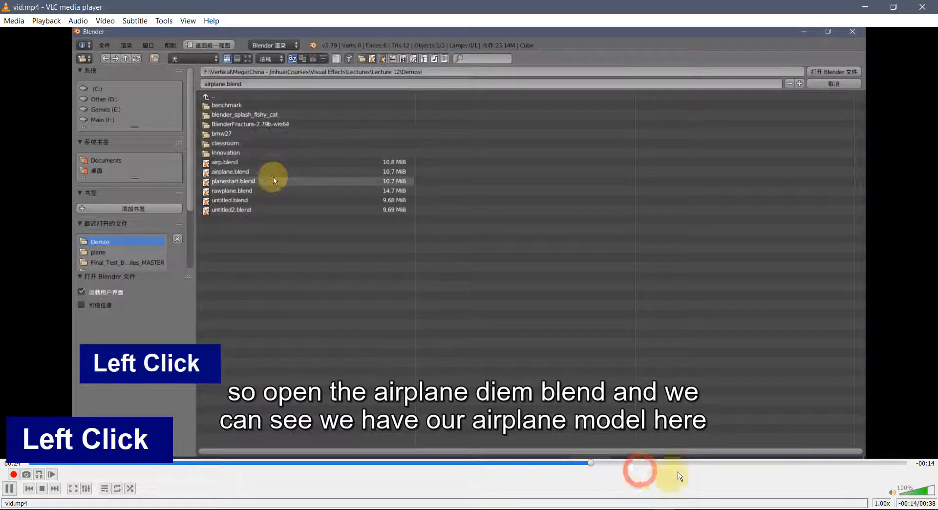
pyautogui.click(756, 462)
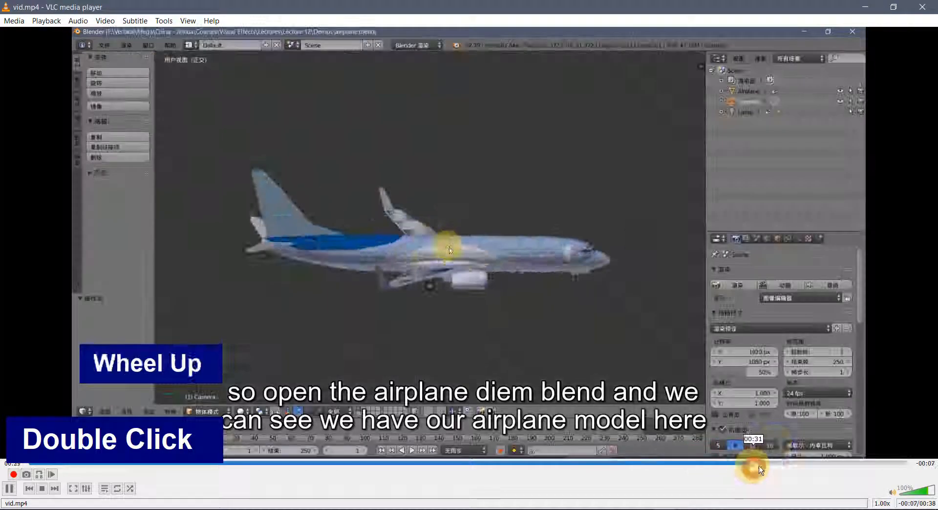
pyautogui.click(931, 5)
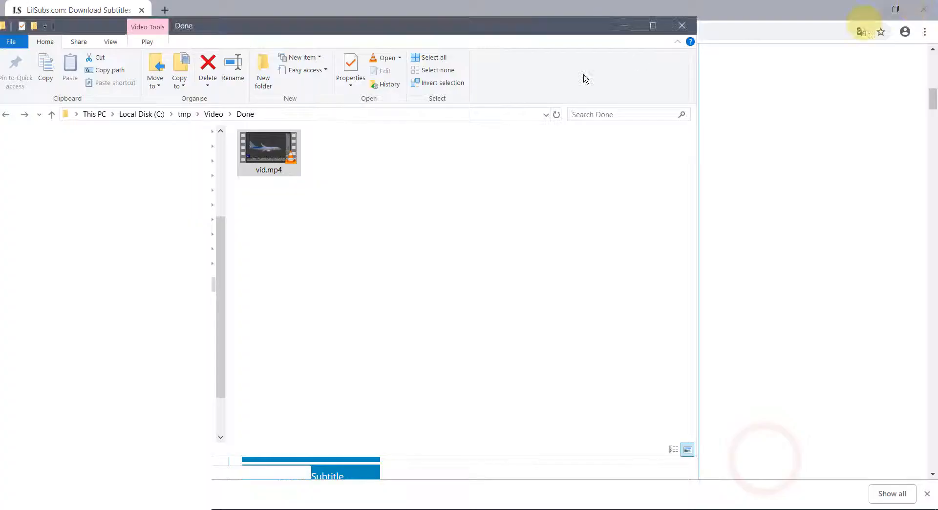
# - Delete the source files vid.mp4 and vid.srt from the Video folder
pyautogui.click(213, 114)
pyautogui.moveTo(419, 253); pyautogui.dragTo(304, 166)
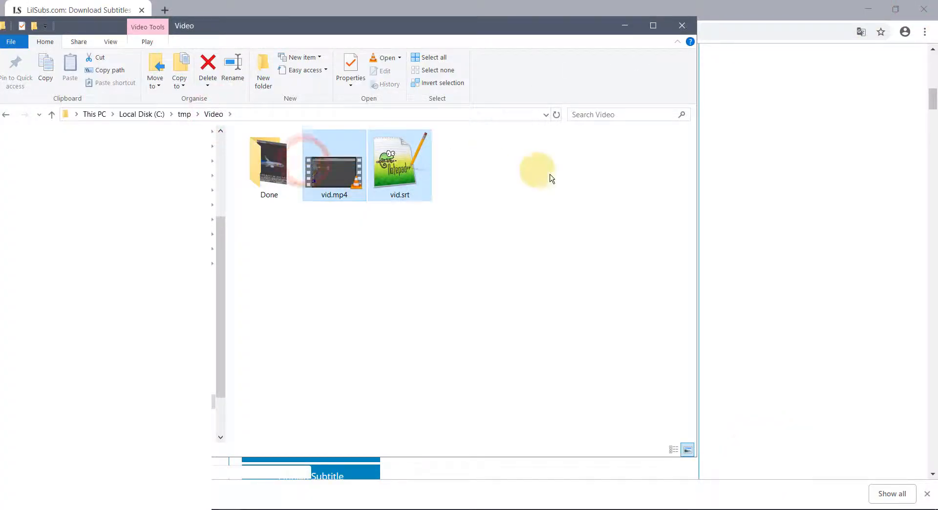
pyautogui.press('Delete')
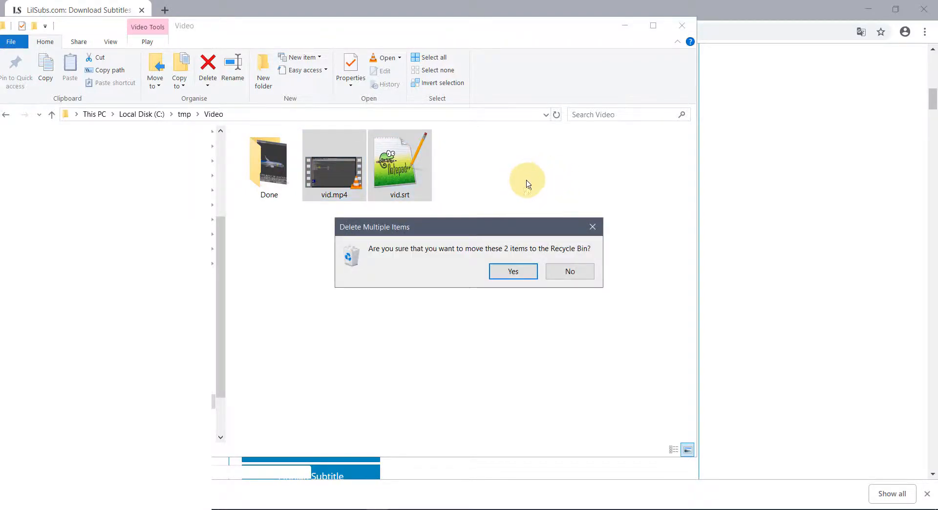
pyautogui.press('Return')
# - Replay vid.mp4 from the Done folder to check its embedded subtitles, close the player, and dismiss the antivirus notice
pyautogui.doubleClick(283, 165)
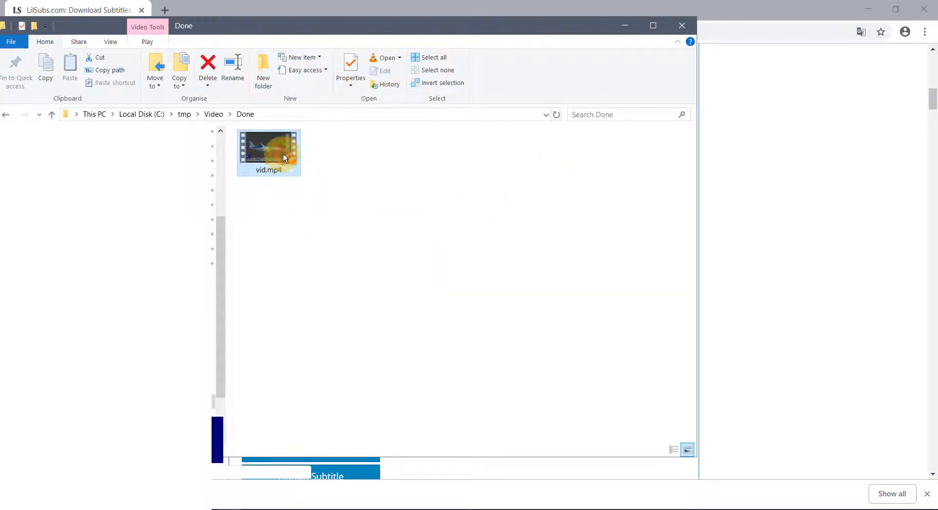
pyautogui.doubleClick(284, 158)
pyautogui.click(425, 463)
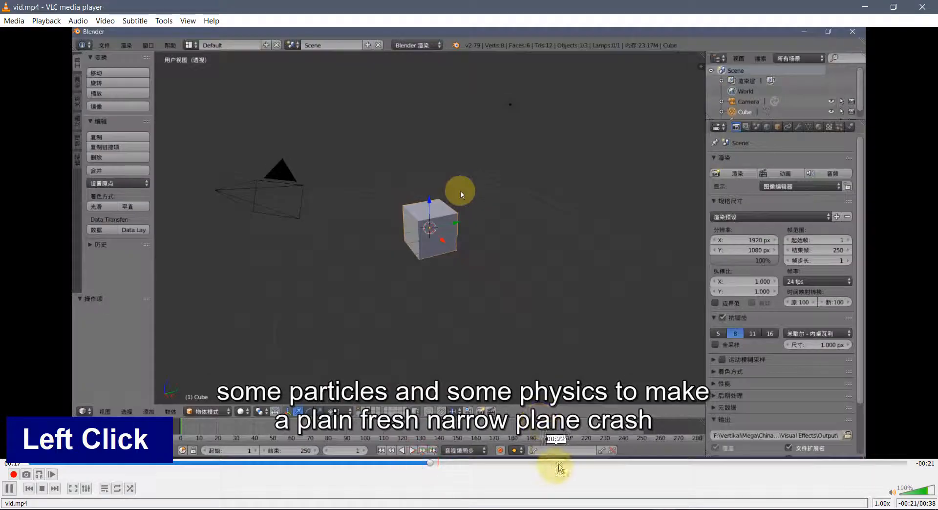
pyautogui.click(560, 464)
pyautogui.click(921, 7)
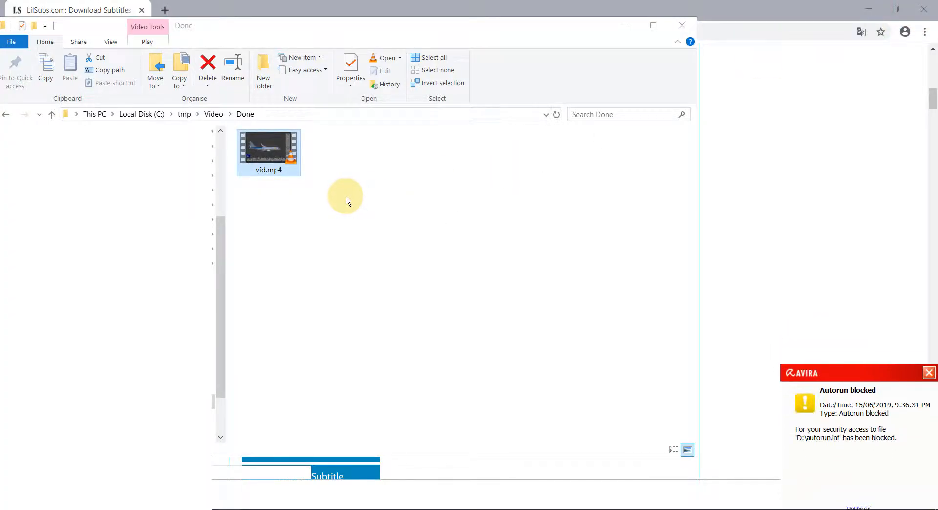
pyautogui.click(930, 330)
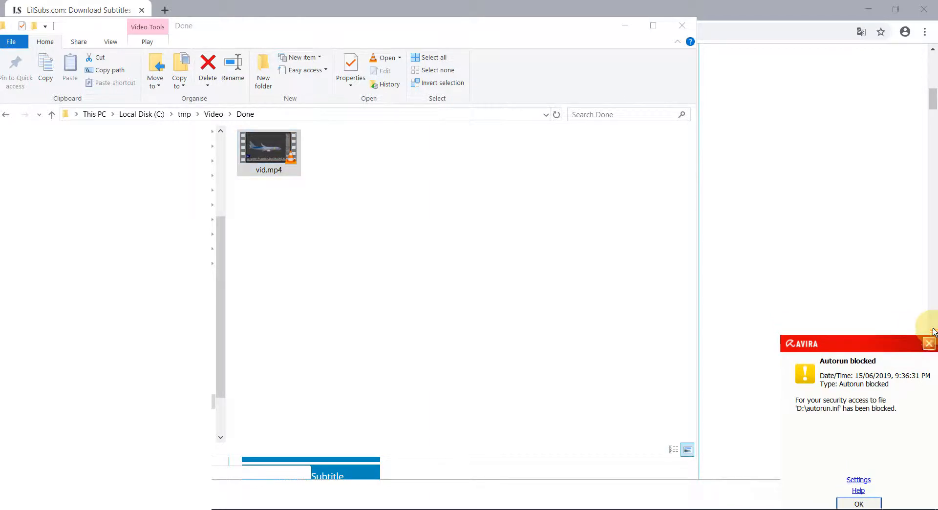
pyautogui.click(513, 266)
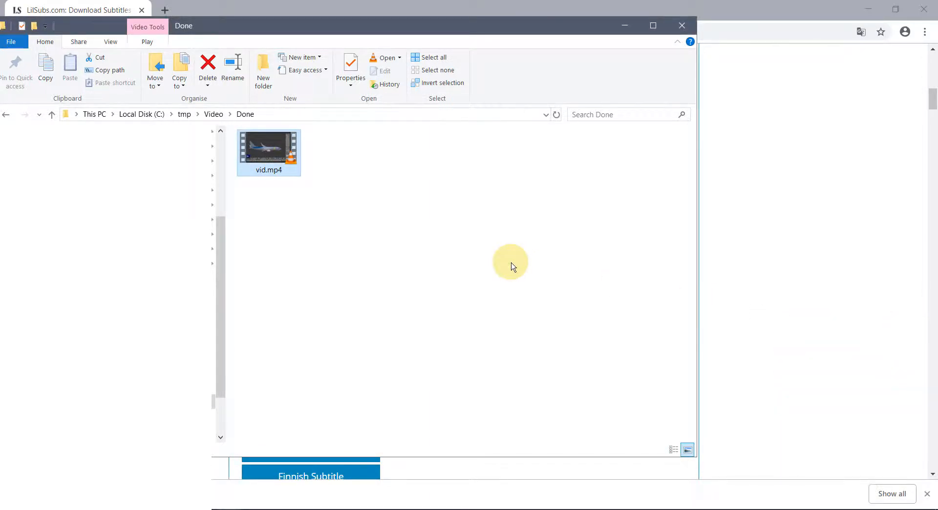